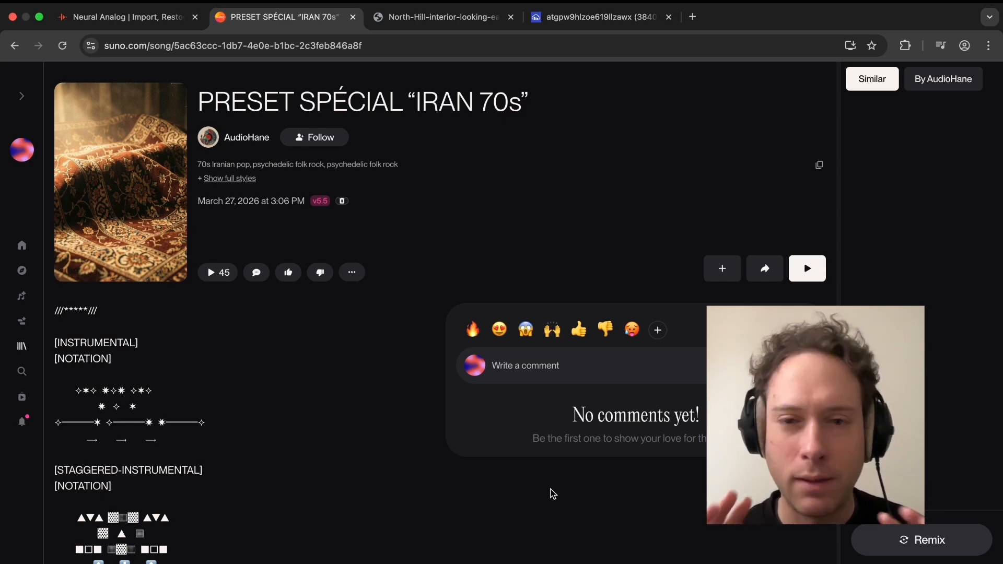
Copy the Suno song's URL and paste it into the Neural Analog import field to import the track.
{"action": "left_click", "coordinate": [444, 19]}
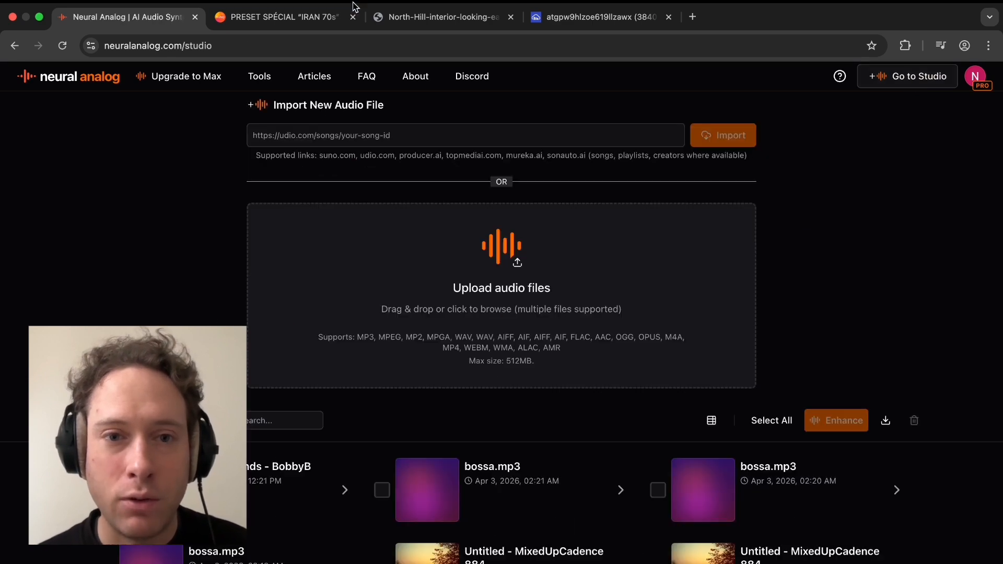
{"action": "left_click", "coordinate": [282, 16]}
{"action": "key", "text": "super+l"}
{"action": "key", "text": "super+c"}
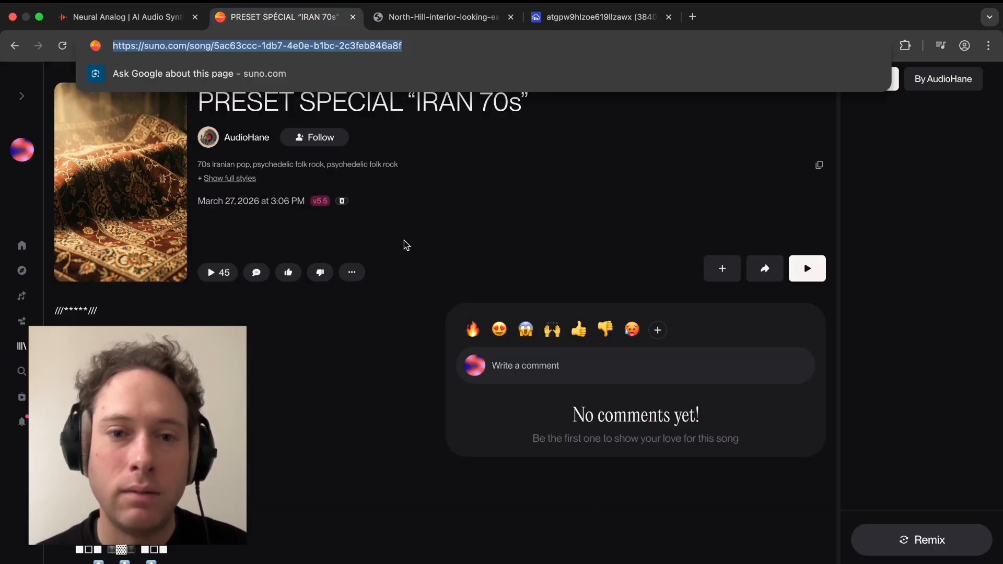
{"action": "left_click", "coordinate": [140, 21]}
{"action": "left_click", "coordinate": [383, 137]}
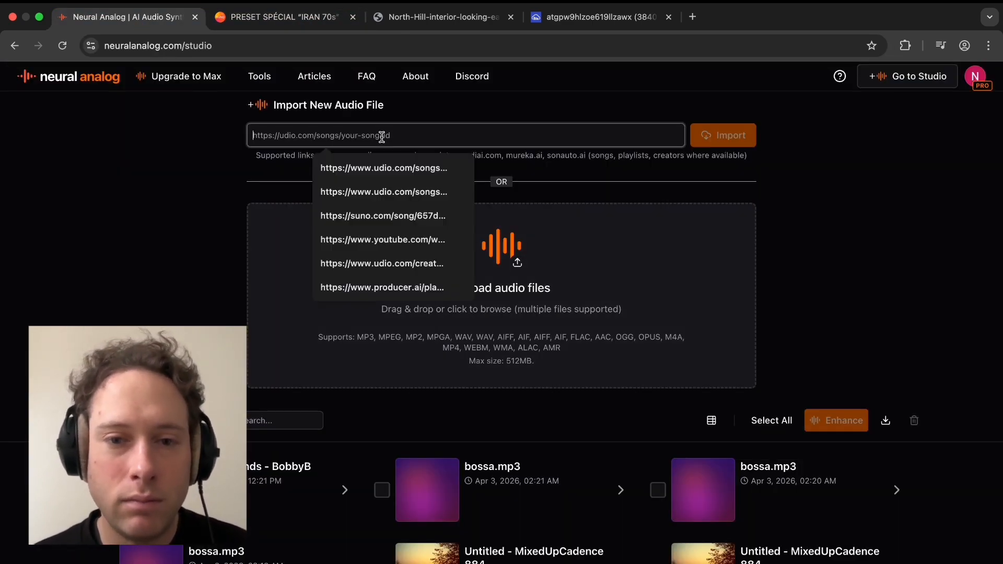
{"action": "key", "text": "super+v"}
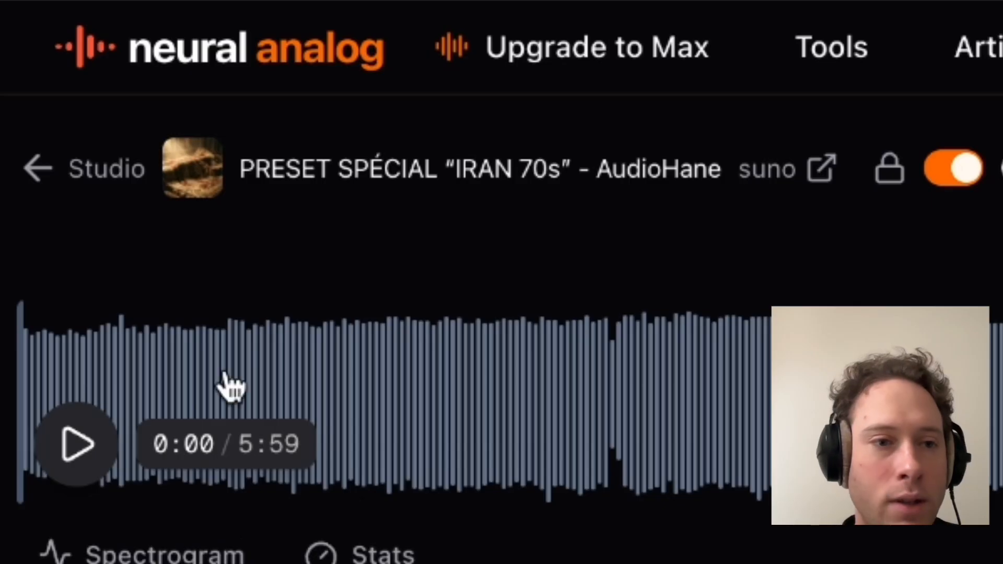
Preview the imported track, then extract it into 4 stems (bass, drums, vocals, others).
{"action": "left_click", "coordinate": [78, 444]}
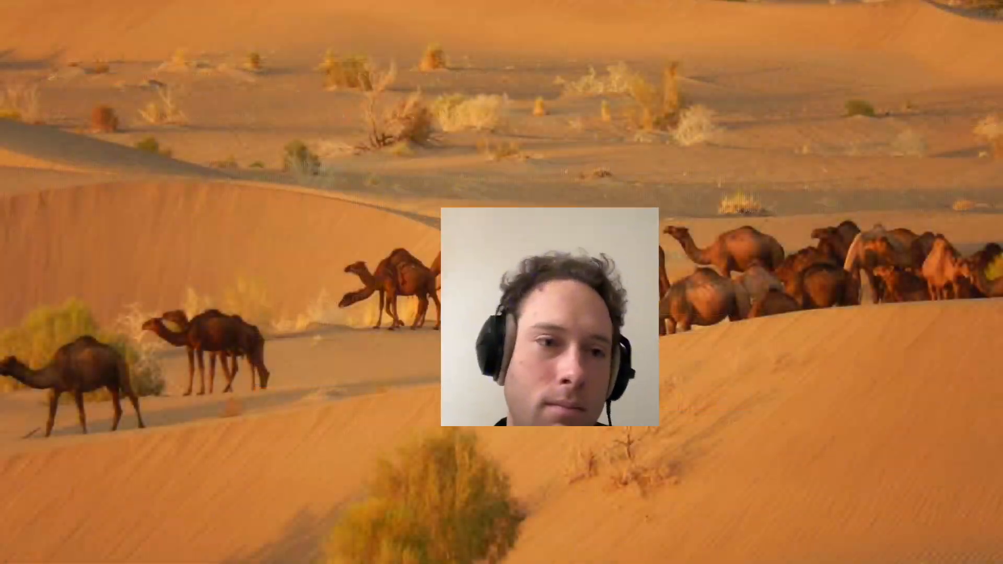
{"action": "key", "text": "space"}
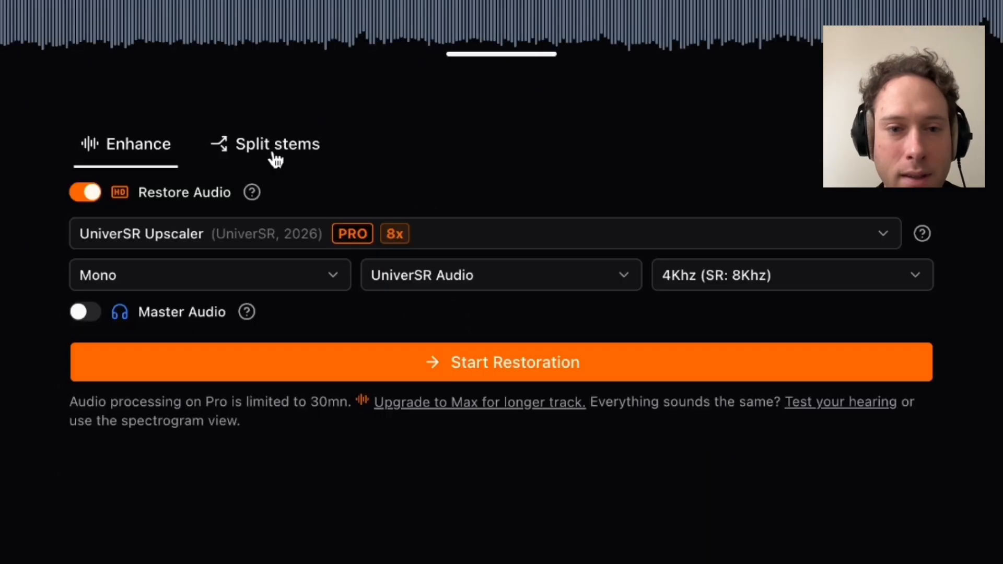
{"action": "left_click", "coordinate": [496, 251]}
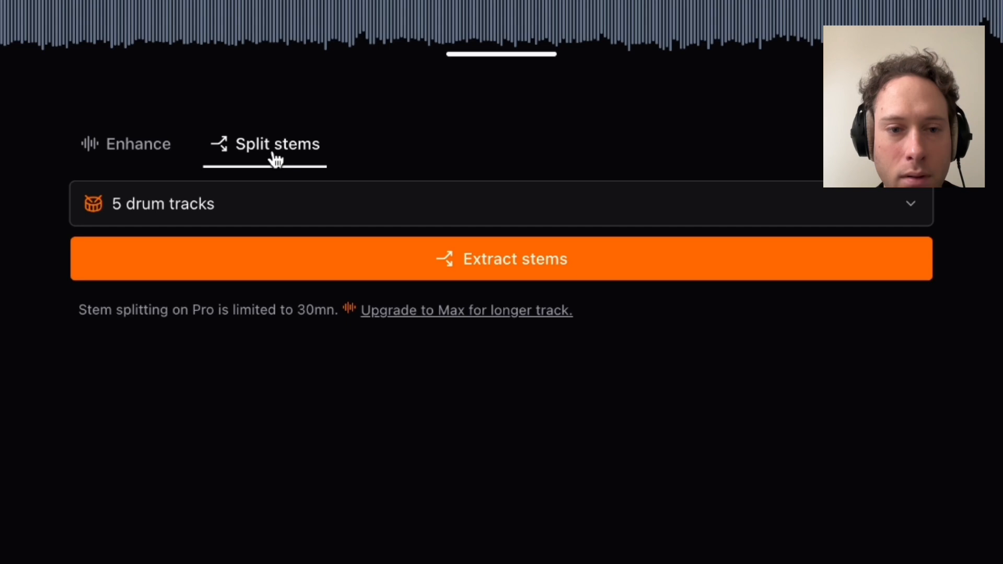
{"action": "left_click", "coordinate": [469, 354]}
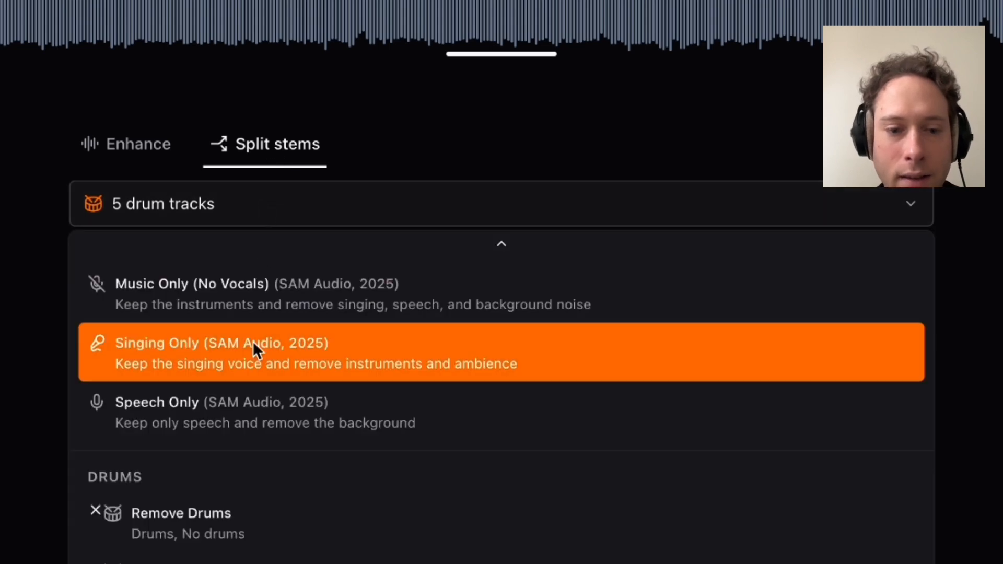
{"action": "scroll", "coordinate": [253, 341], "scroll_direction": "down", "scroll_amount": 5}
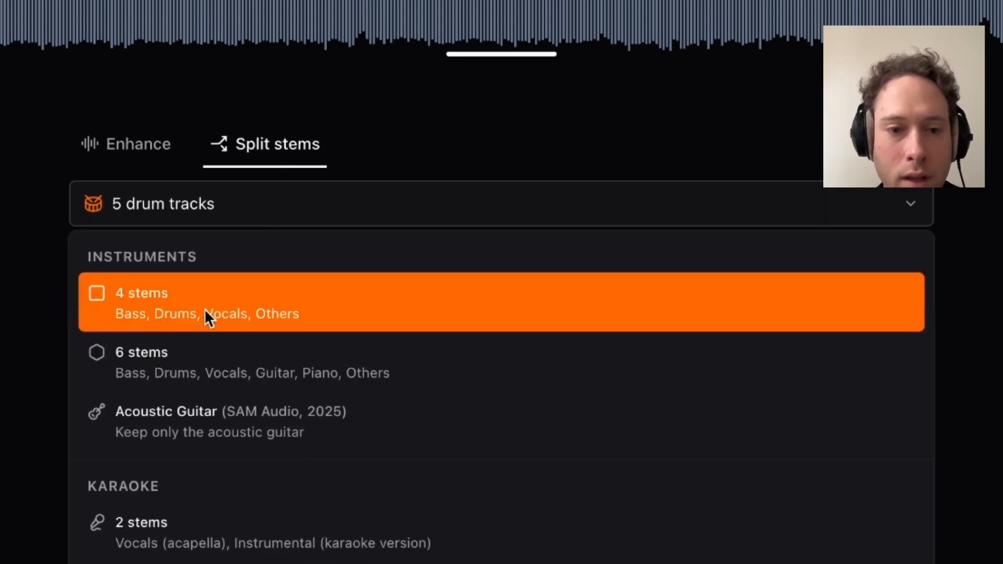
{"action": "left_click", "coordinate": [334, 302]}
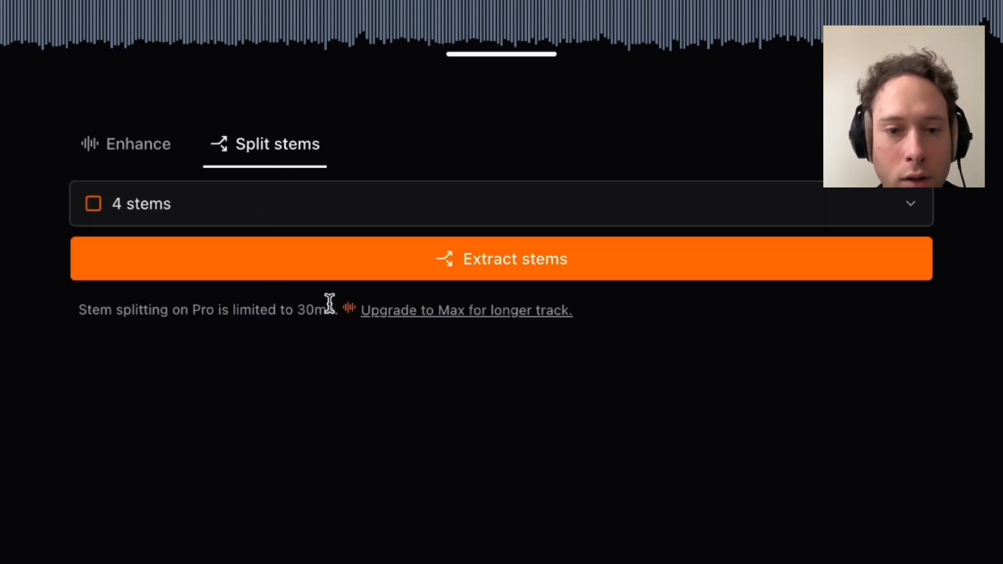
{"action": "left_click", "coordinate": [392, 258]}
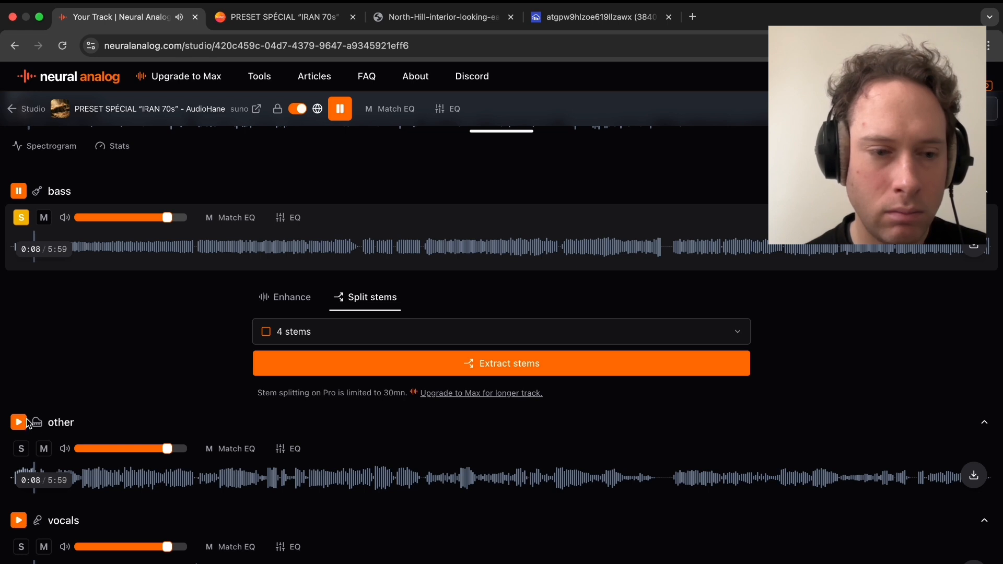
Listen to the separated stems one at a time, including the other and drums stems.
{"action": "left_click", "coordinate": [19, 423]}
{"action": "scroll", "coordinate": [65, 467], "scroll_direction": "down", "scroll_amount": 2}
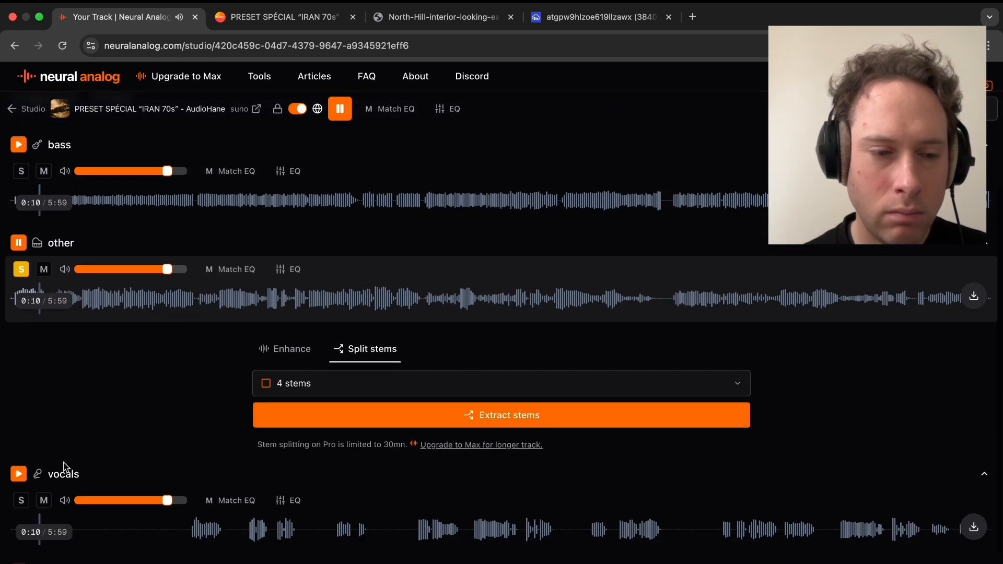
{"action": "left_click", "coordinate": [102, 311]}
{"action": "scroll", "coordinate": [79, 438], "scroll_direction": "down", "scroll_amount": 1}
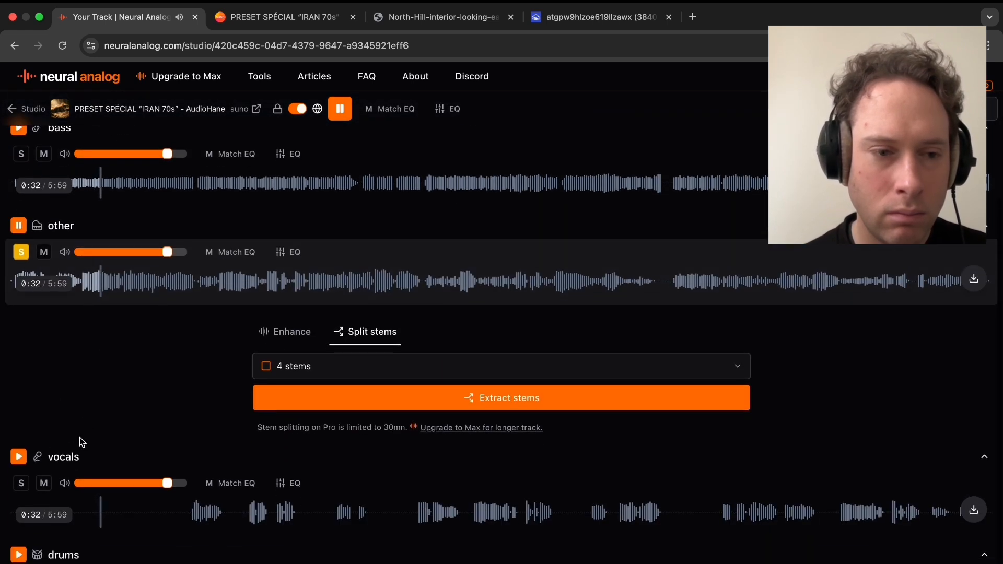
{"action": "scroll", "coordinate": [52, 479], "scroll_direction": "down", "scroll_amount": 3}
{"action": "left_click", "coordinate": [18, 491]}
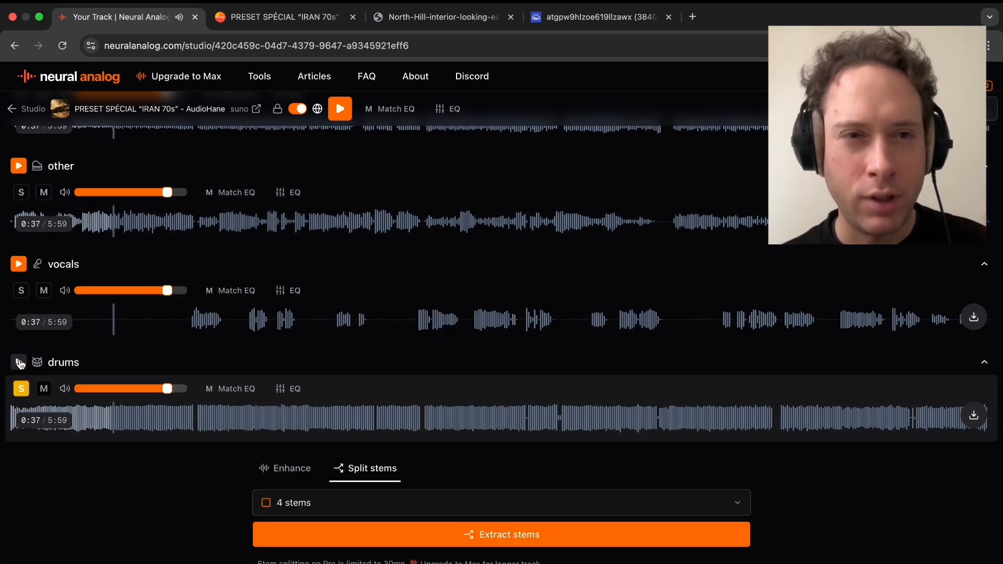
{"action": "left_click", "coordinate": [447, 21]}
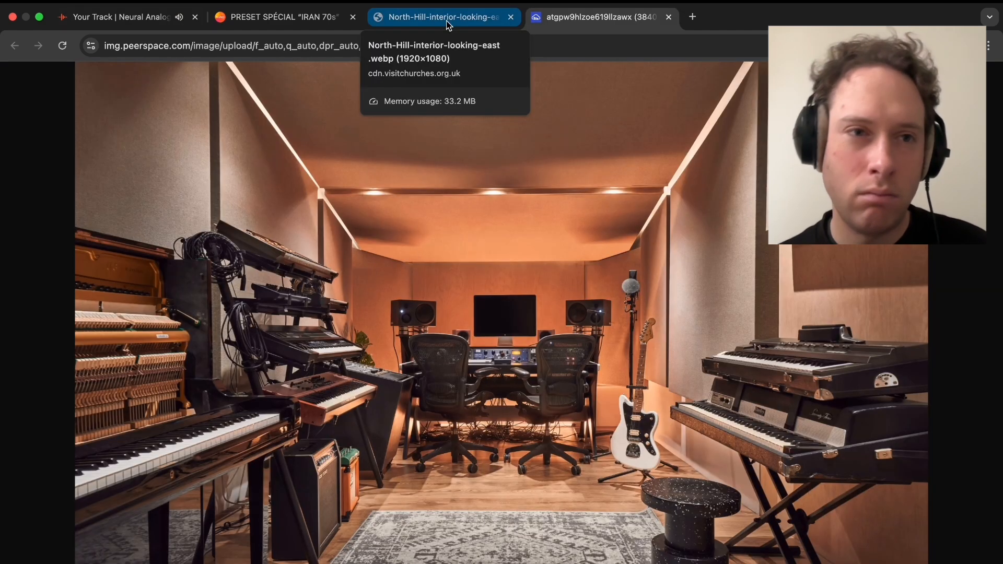
{"action": "left_click", "coordinate": [127, 25]}
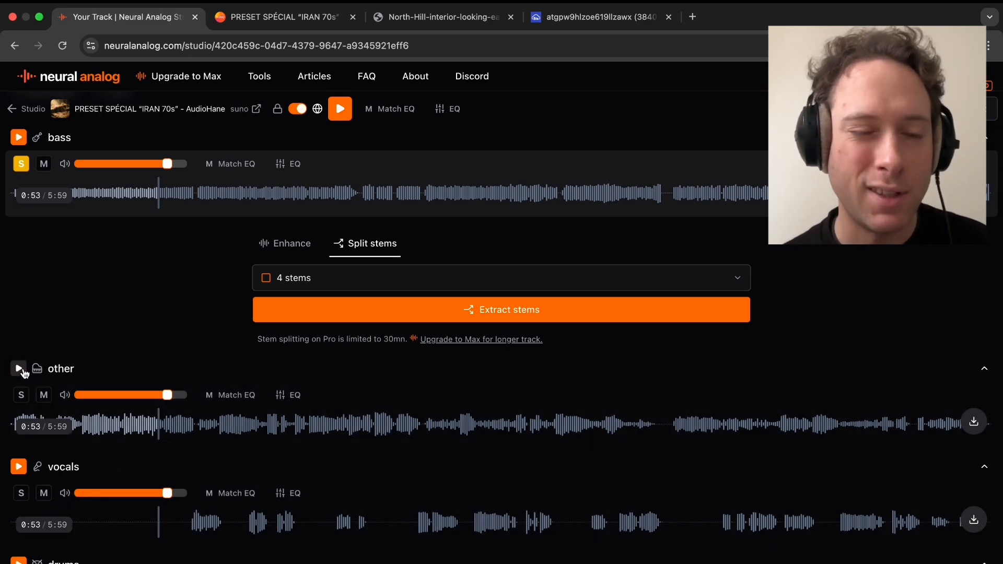
{"action": "left_click", "coordinate": [21, 371]}
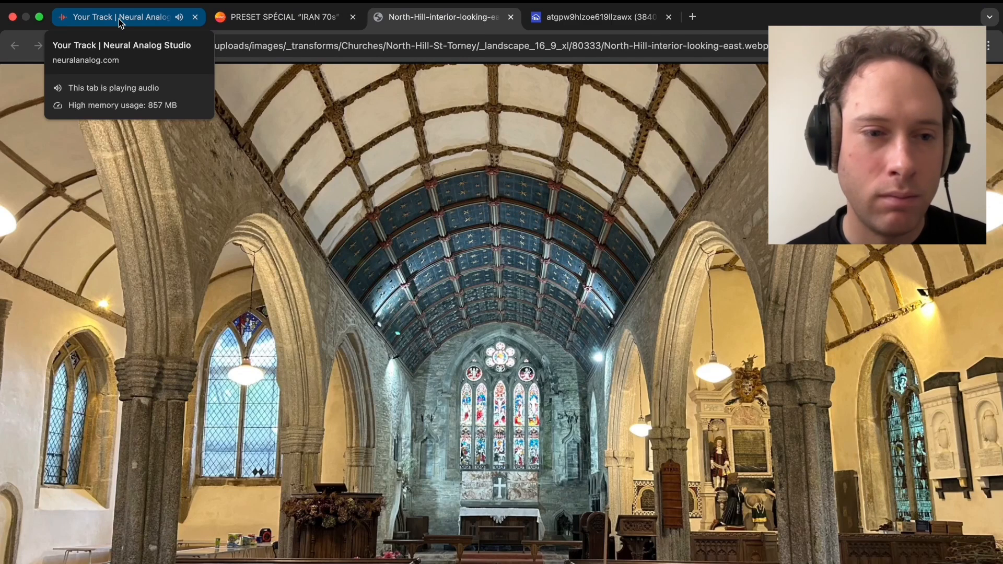
{"action": "left_click", "coordinate": [118, 19]}
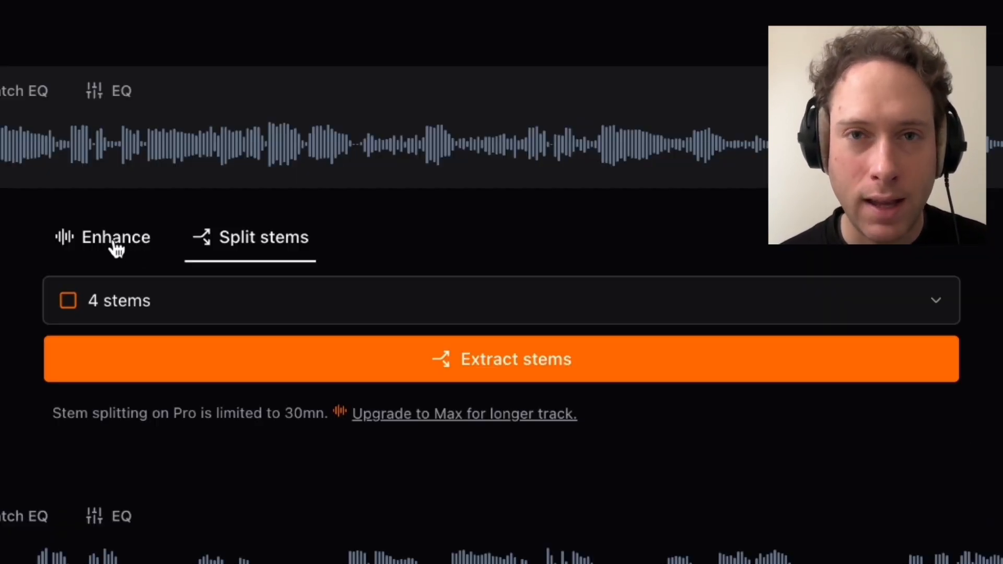
Run the Remove Reverb restoration on the other stem.
{"action": "left_click", "coordinate": [116, 245]}
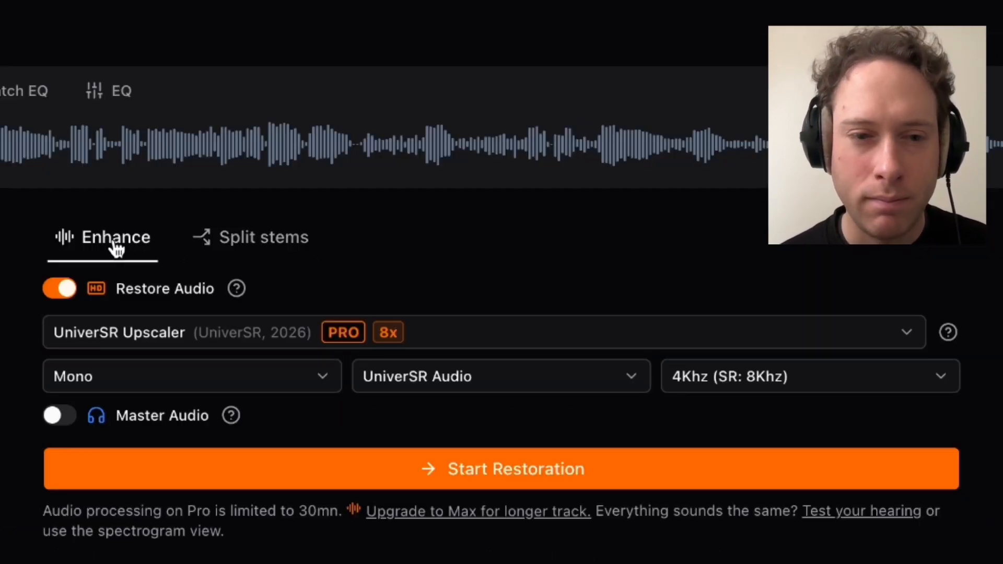
{"action": "left_click", "coordinate": [155, 337]}
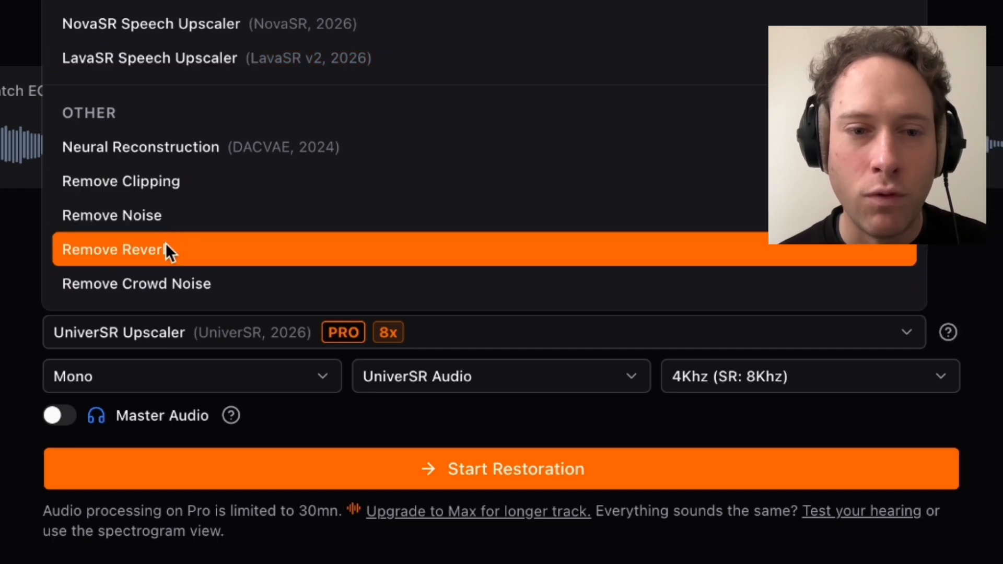
{"action": "left_click", "coordinate": [166, 250]}
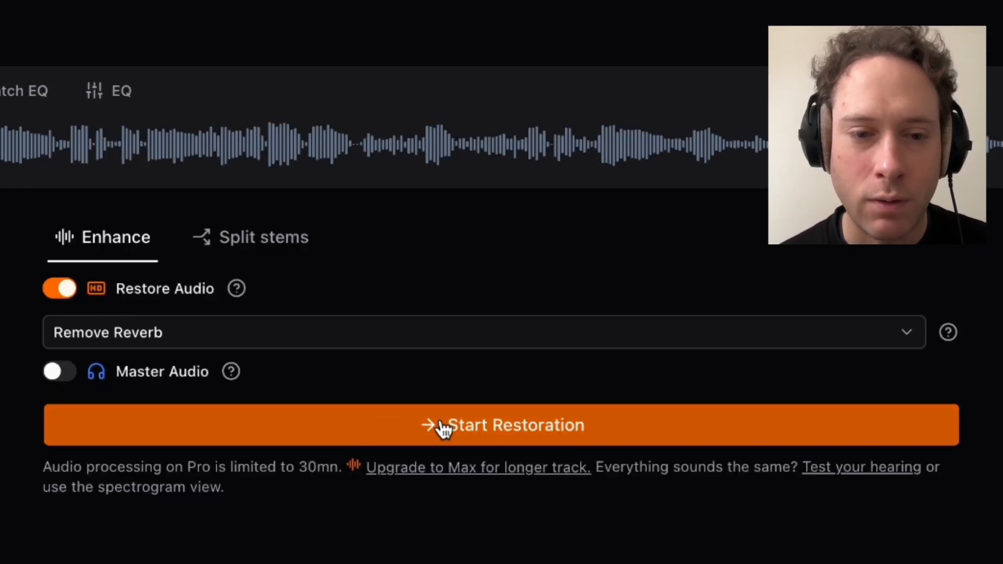
{"action": "left_click", "coordinate": [442, 426]}
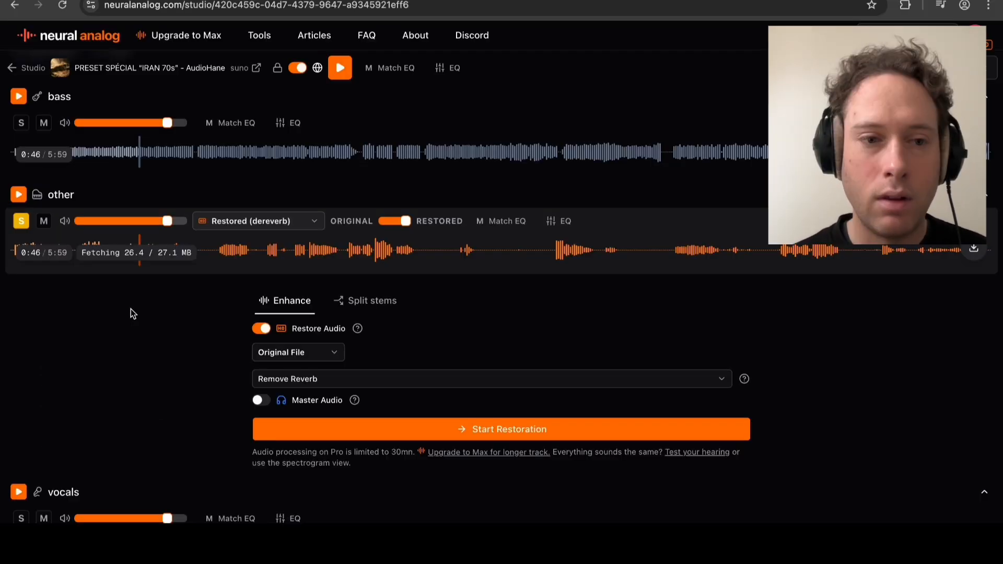
Play the other stem and compare its original and dereverbed versions with the original/restored blend slider.
{"action": "left_click", "coordinate": [19, 196]}
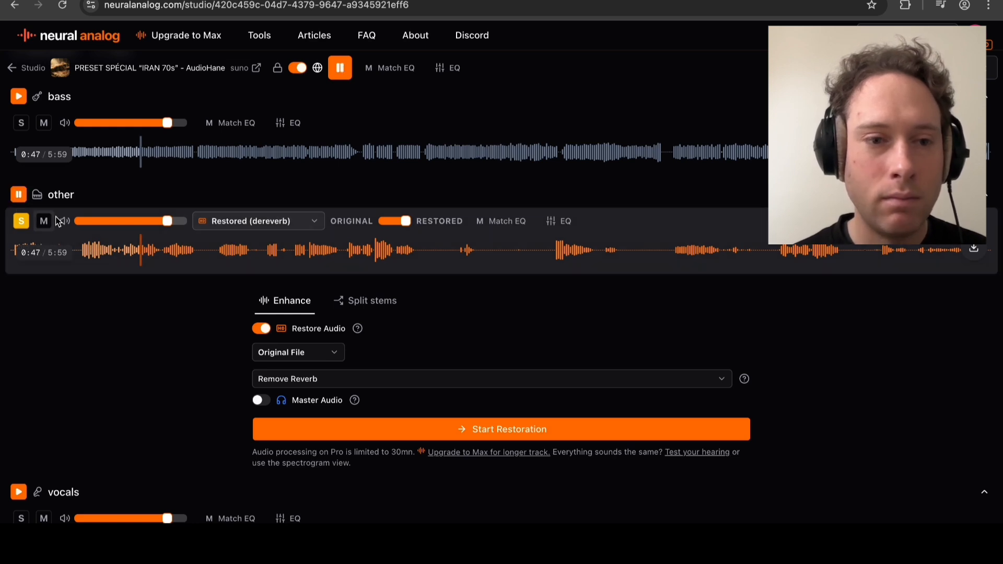
{"action": "left_click", "coordinate": [403, 222]}
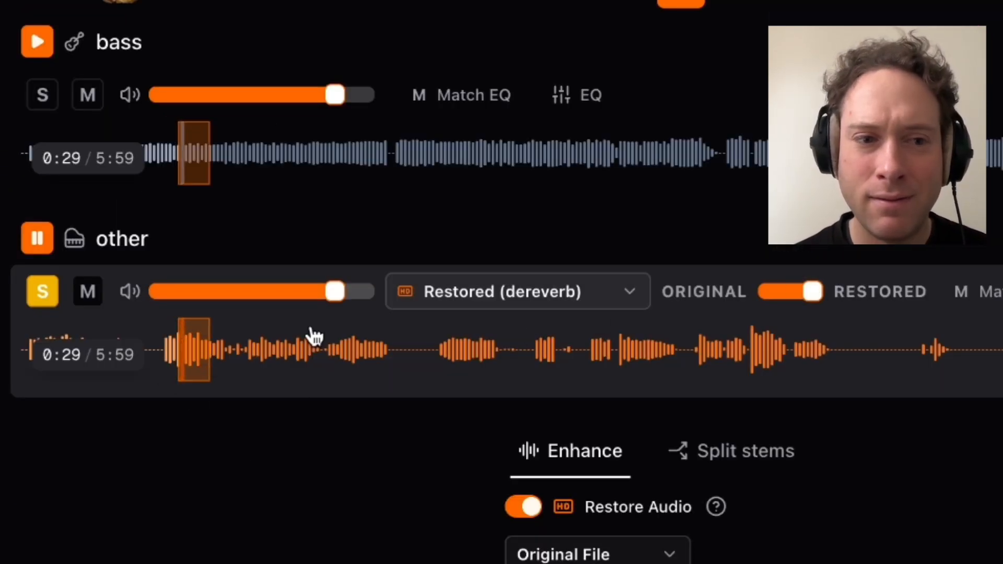
{"action": "left_click_drag", "start_coordinate": [817, 296], "coordinate": [767, 310]}
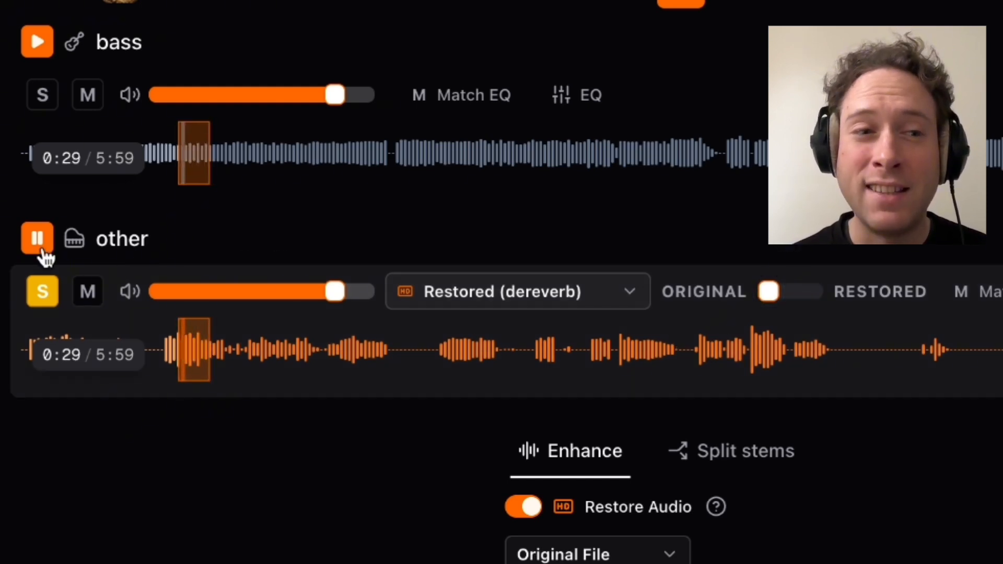
{"action": "mouse_move", "coordinate": [774, 290]}
{"action": "left_mouse_down"}
{"action": "mouse_move", "coordinate": [848, 308]}
{"action": "mouse_move", "coordinate": [768, 291]}
{"action": "left_mouse_up"}
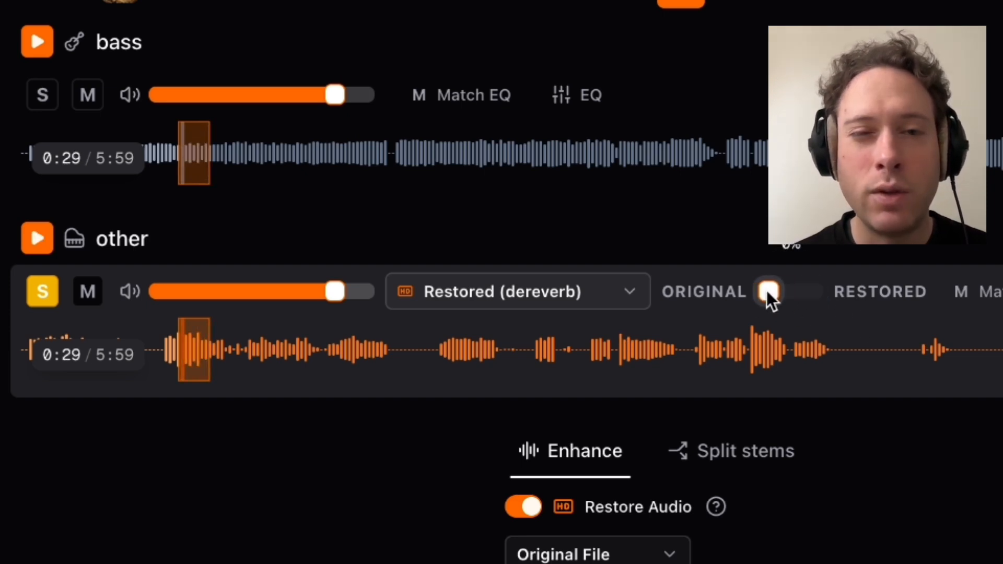
{"action": "left_click_drag", "start_coordinate": [769, 292], "coordinate": [847, 302]}
{"action": "mouse_move", "coordinate": [186, 285]}
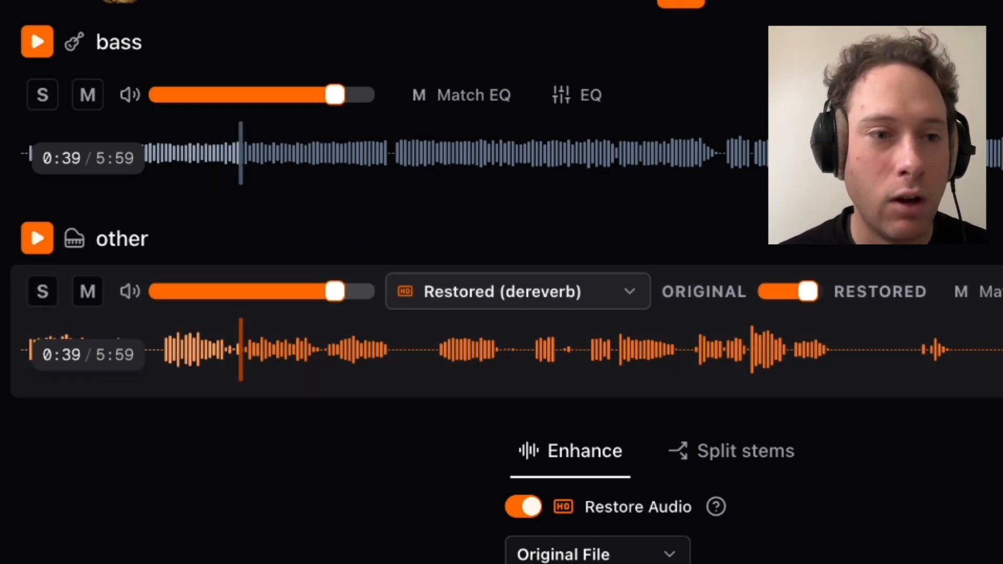
{"action": "scroll", "coordinate": [502, 313], "scroll_direction": "down", "scroll_amount": 5}
{"action": "scroll", "coordinate": [502, 314], "scroll_direction": "up", "scroll_amount": 6}
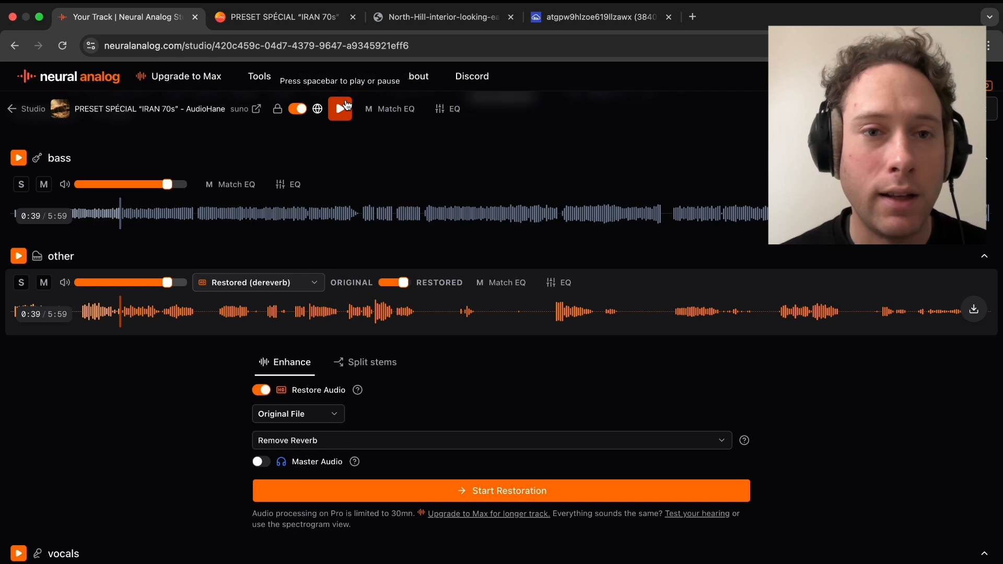
{"action": "left_click", "coordinate": [339, 110]}
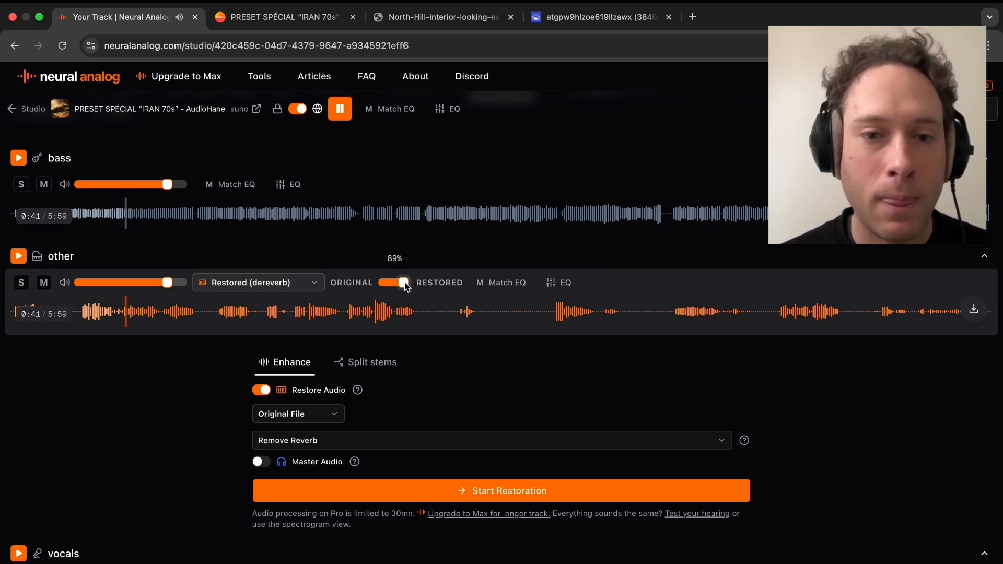
{"action": "left_click_drag", "start_coordinate": [405, 282], "coordinate": [393, 287]}
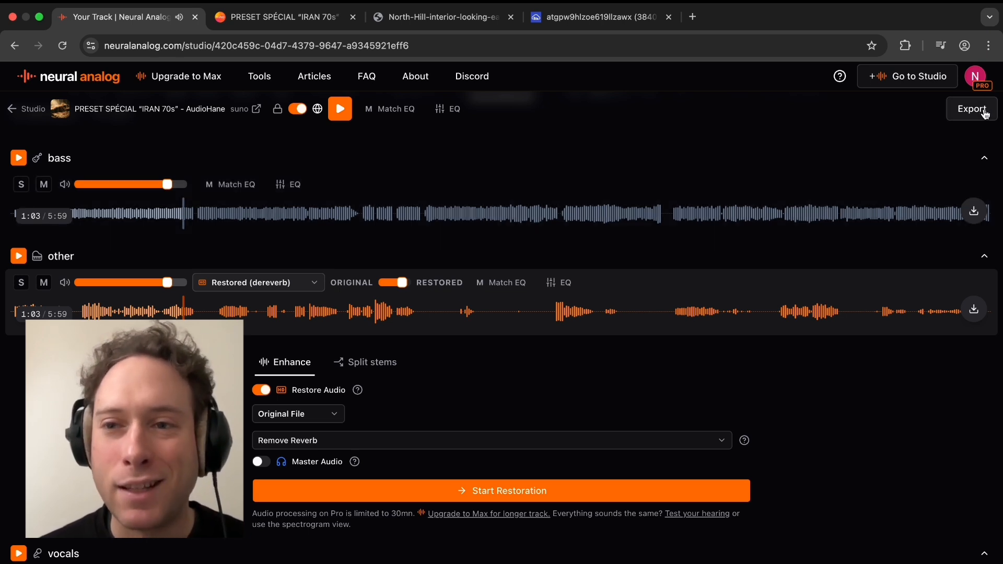
Open the other stem's download options and then the Export menu for the mix and stems.
{"action": "left_click", "coordinate": [974, 308]}
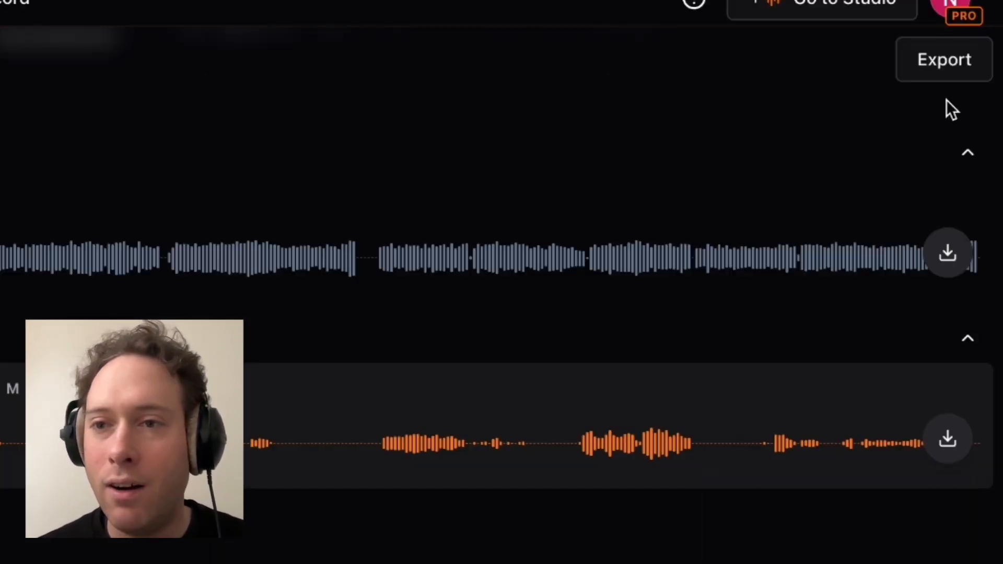
{"action": "left_click", "coordinate": [947, 59]}
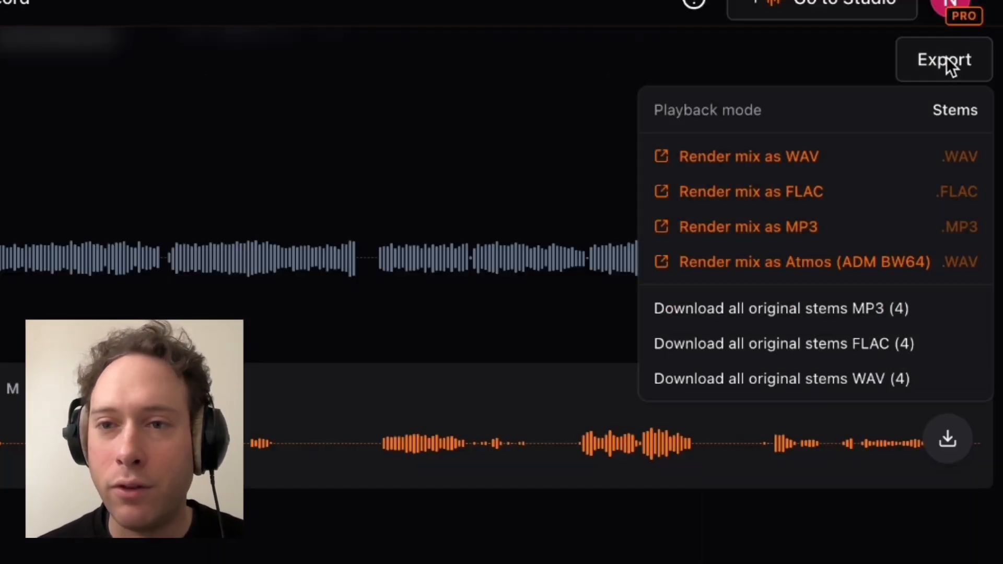